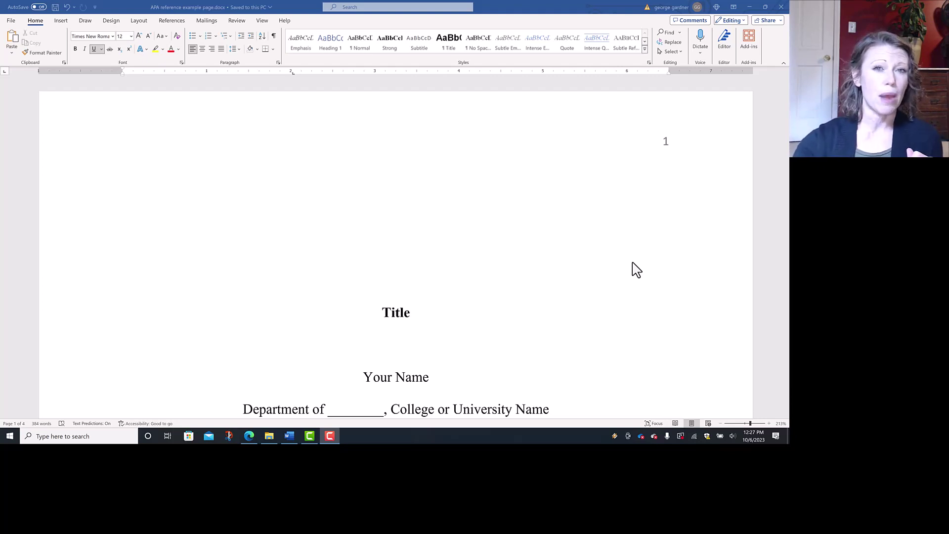
Step: Scroll down past the essay to page 3, where the unsorted References list begins
{"action": "scroll", "coordinate": [636, 269], "scroll_direction": "down", "scroll_amount": 1}
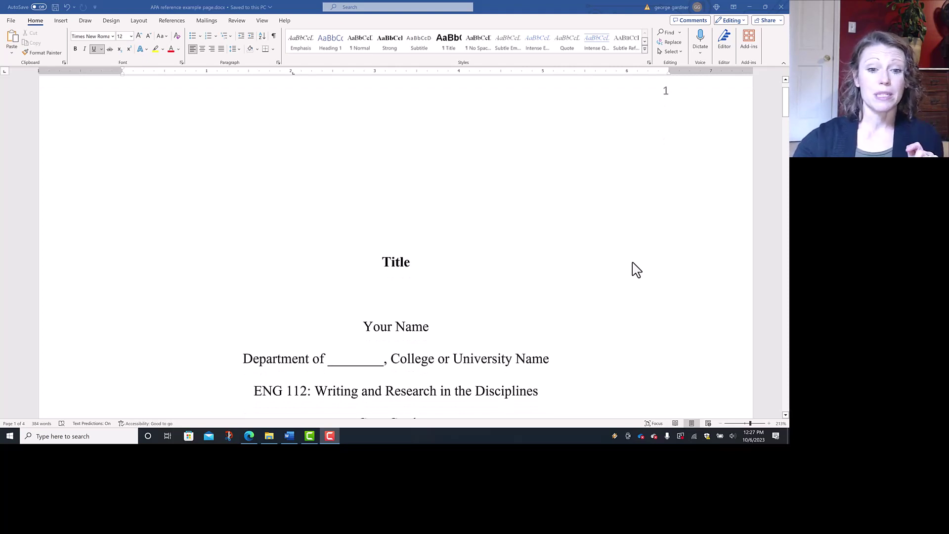
{"action": "scroll", "coordinate": [637, 270], "scroll_direction": "down", "scroll_amount": 1}
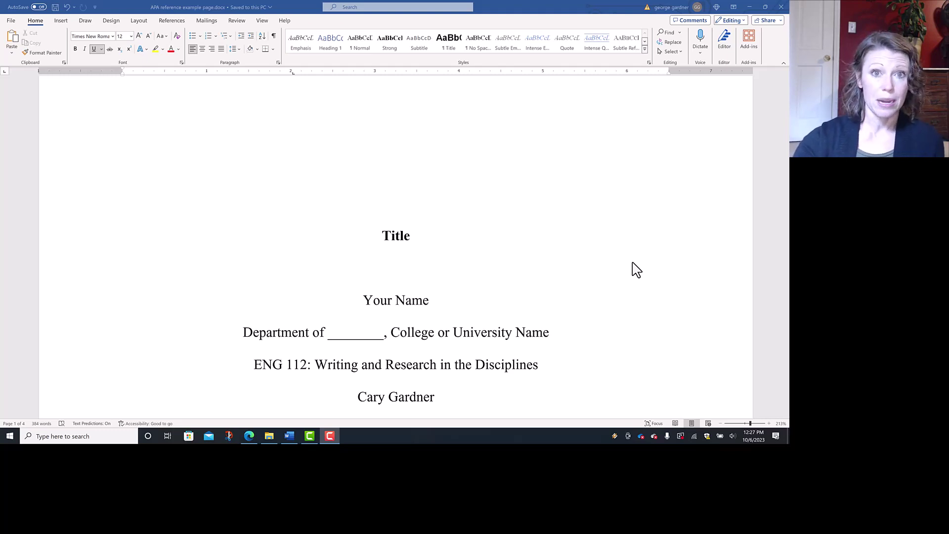
{"action": "scroll", "coordinate": [637, 270], "scroll_direction": "down", "scroll_amount": 1}
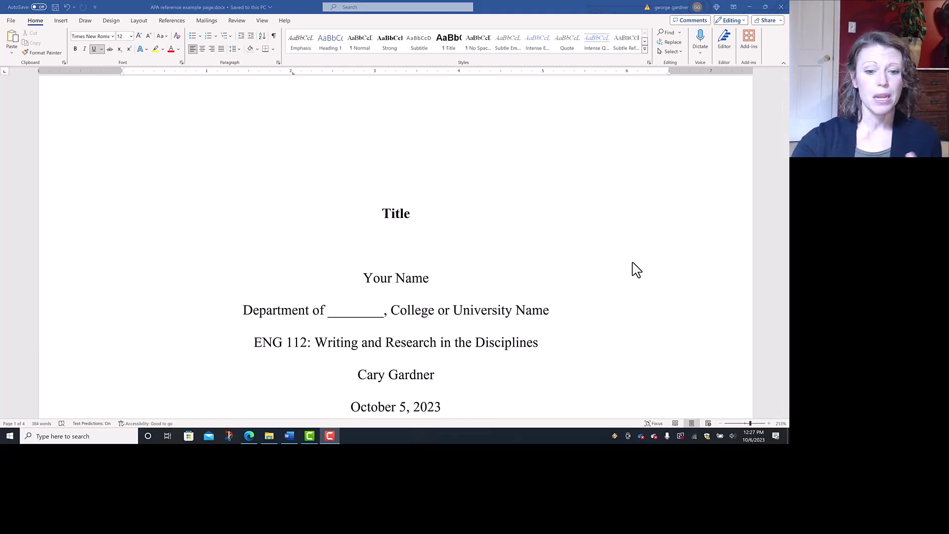
{"action": "scroll", "coordinate": [637, 269], "scroll_direction": "down", "scroll_amount": 1}
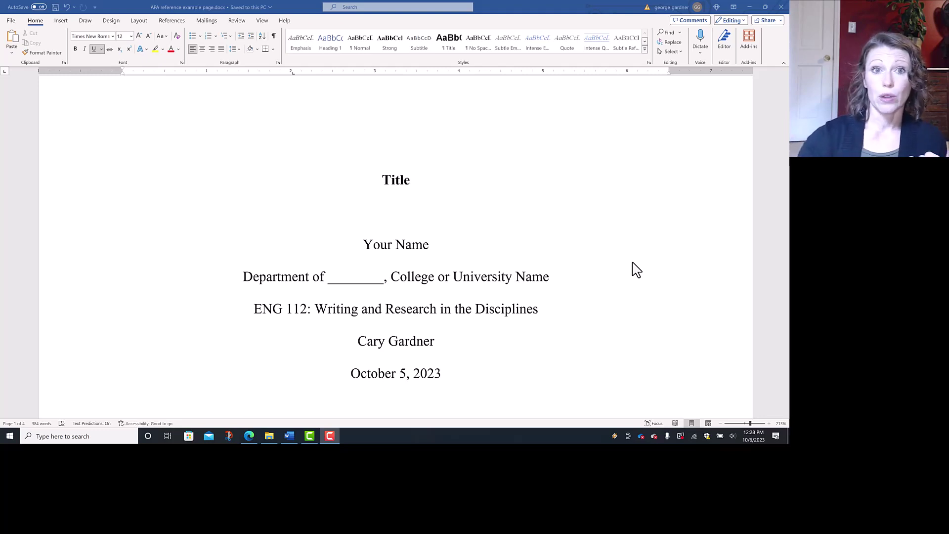
{"action": "scroll", "coordinate": [636, 270], "scroll_direction": "down", "scroll_amount": 3}
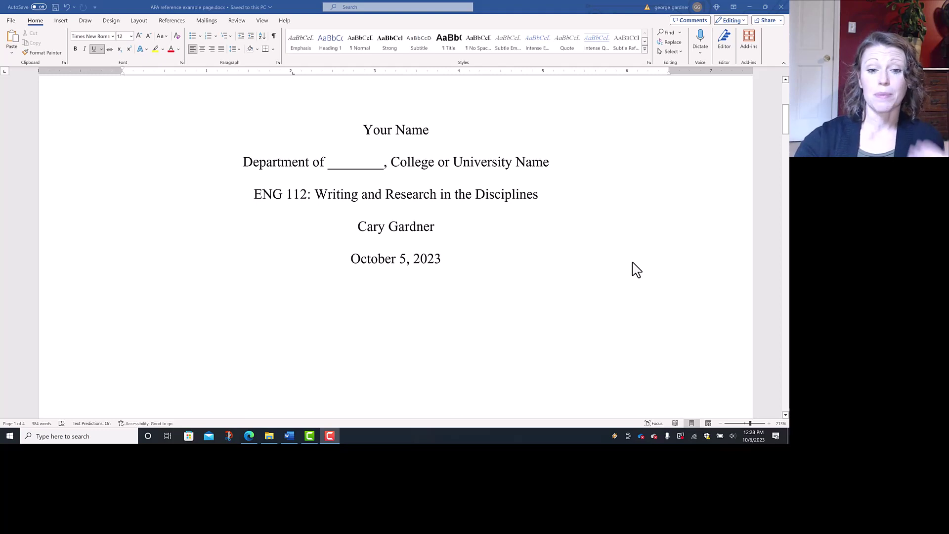
{"action": "scroll", "coordinate": [637, 270], "scroll_direction": "down", "scroll_amount": 1}
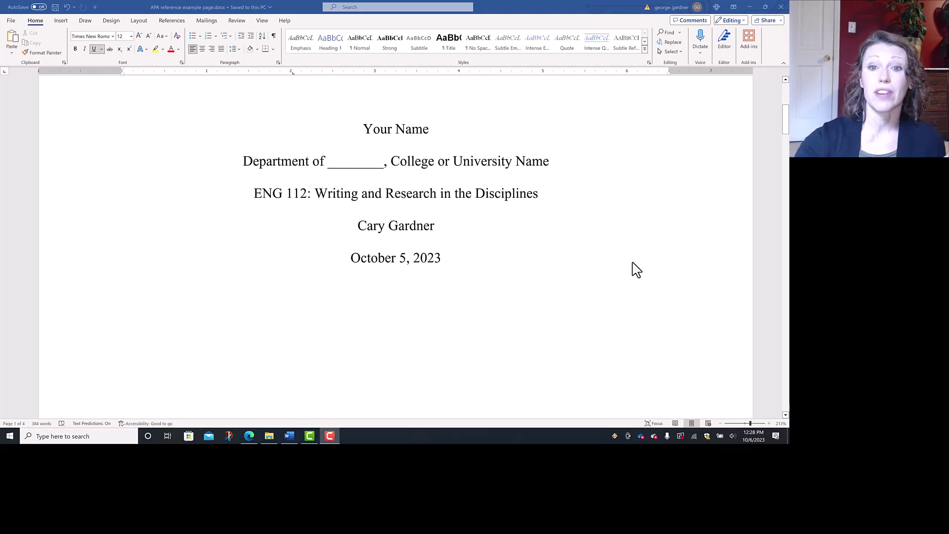
{"action": "scroll", "coordinate": [637, 270], "scroll_direction": "down", "scroll_amount": 10}
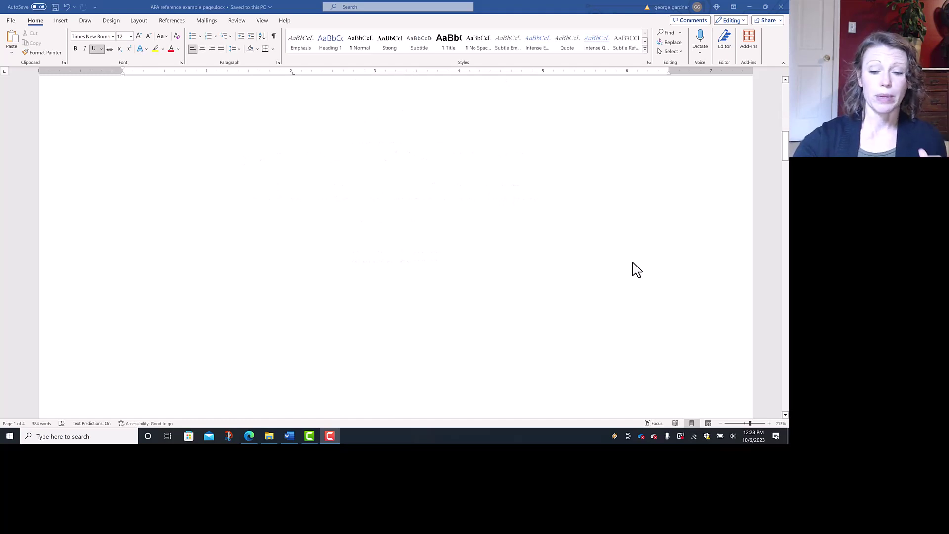
{"action": "scroll", "coordinate": [636, 270], "scroll_direction": "down", "scroll_amount": 5}
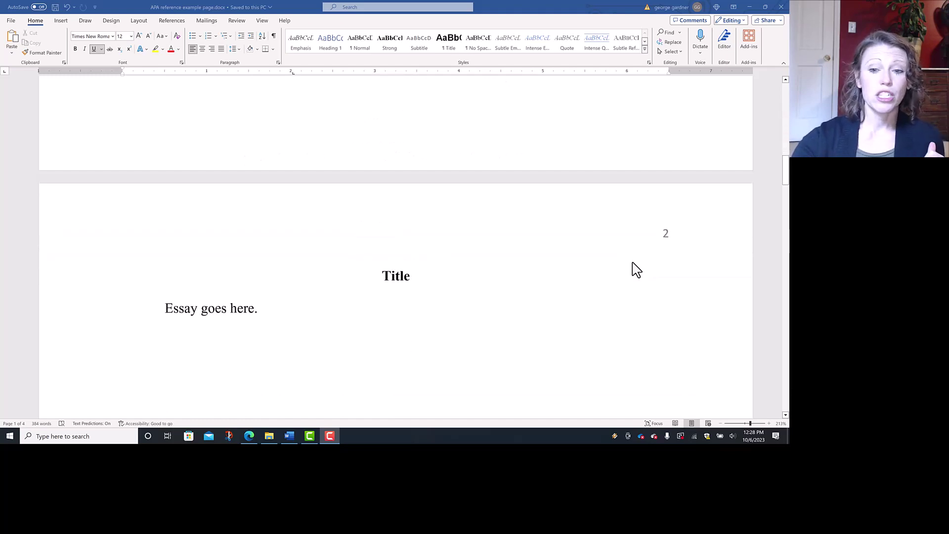
{"action": "scroll", "coordinate": [636, 270], "scroll_direction": "down", "scroll_amount": 1}
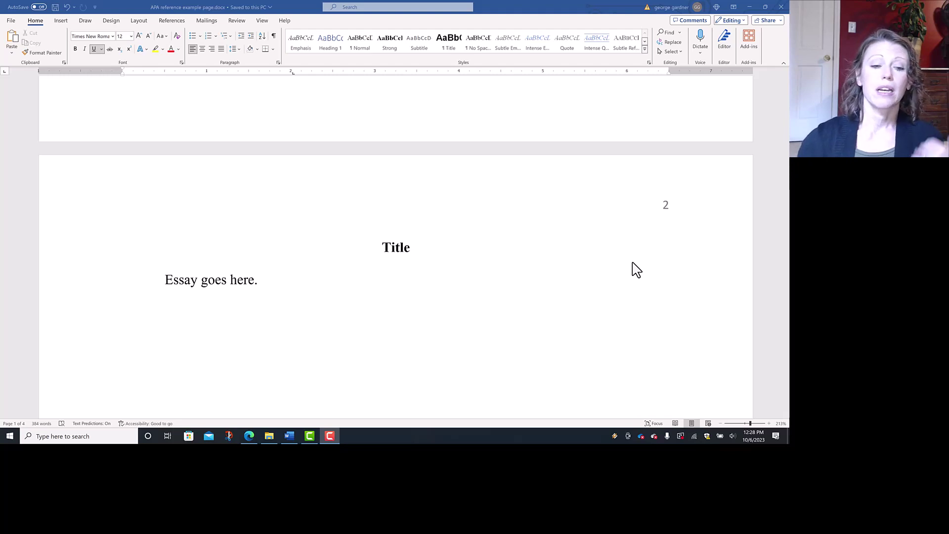
{"action": "scroll", "coordinate": [636, 269], "scroll_direction": "down", "scroll_amount": 3}
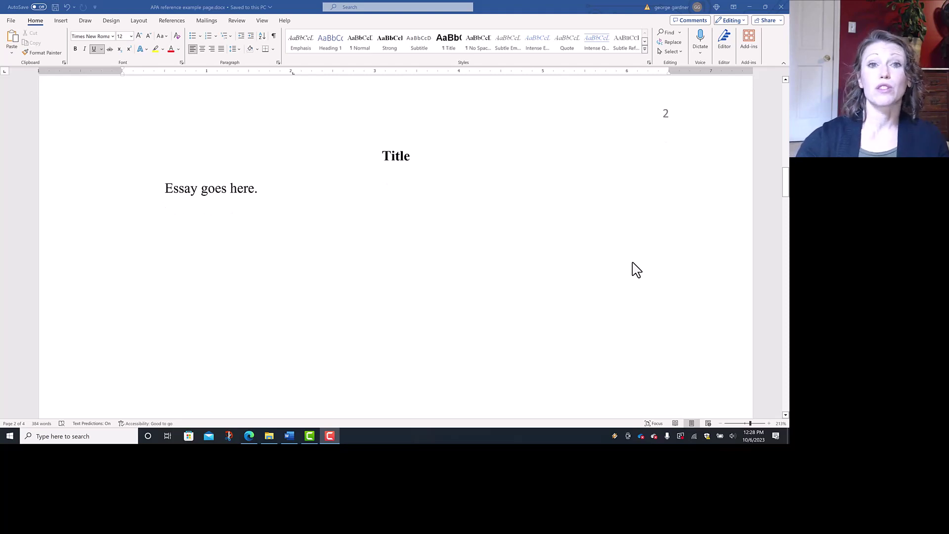
{"action": "scroll", "coordinate": [636, 270], "scroll_direction": "down", "scroll_amount": 5}
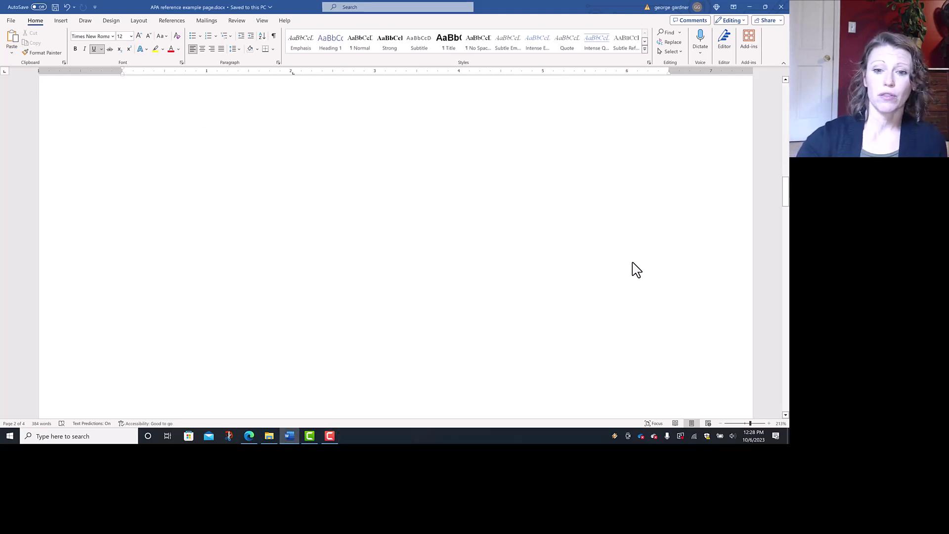
{"action": "scroll", "coordinate": [636, 270], "scroll_direction": "down", "scroll_amount": 10}
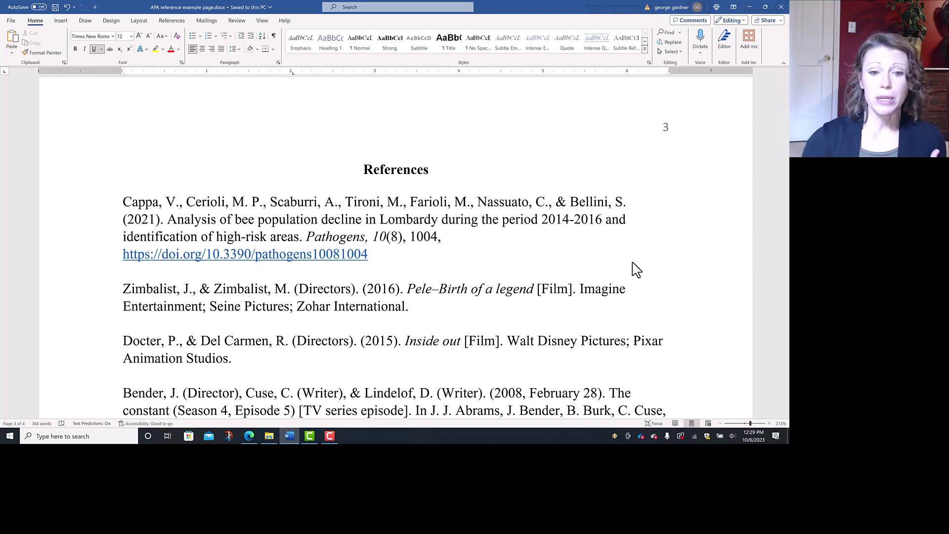
{"action": "scroll", "coordinate": [632, 262], "scroll_direction": "down", "scroll_amount": 1}
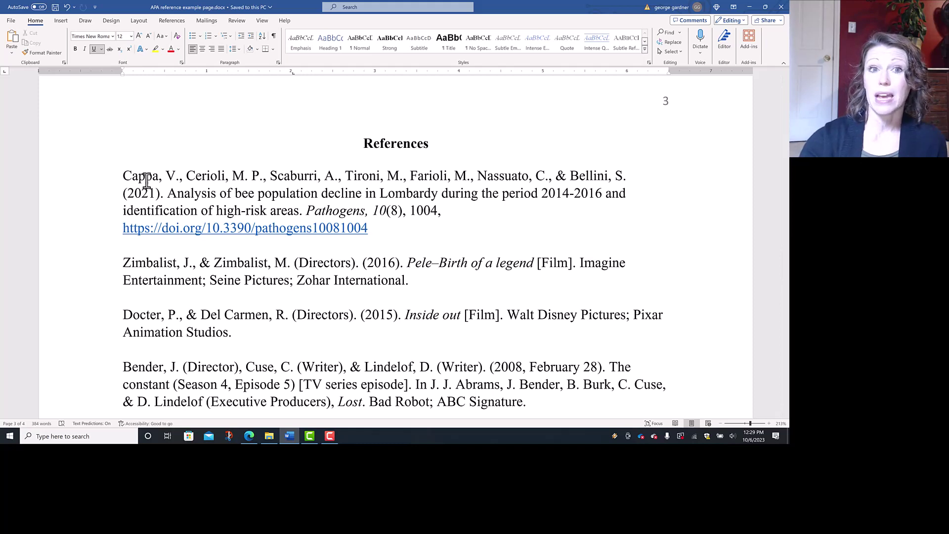
Step: Select all reference entries and sort them by paragraph text in ascending order
{"action": "left_click", "coordinate": [123, 176]}
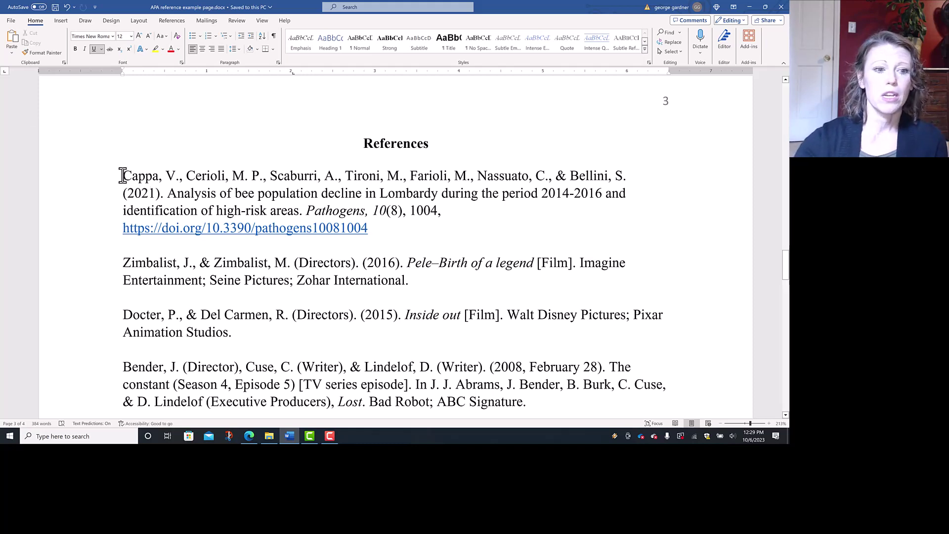
{"action": "left_click_drag", "start_coordinate": [217, 287], "coordinate": [316, 282]}
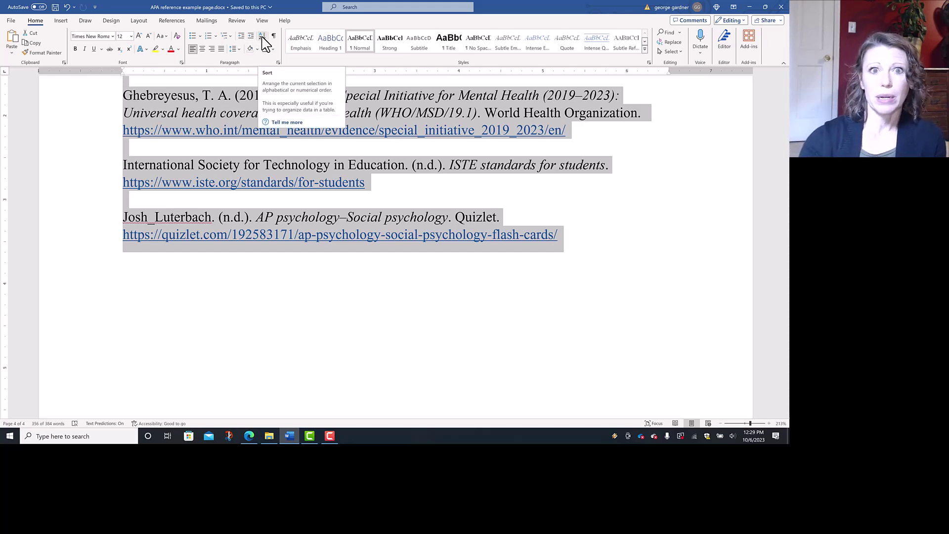
{"action": "left_click", "coordinate": [262, 38]}
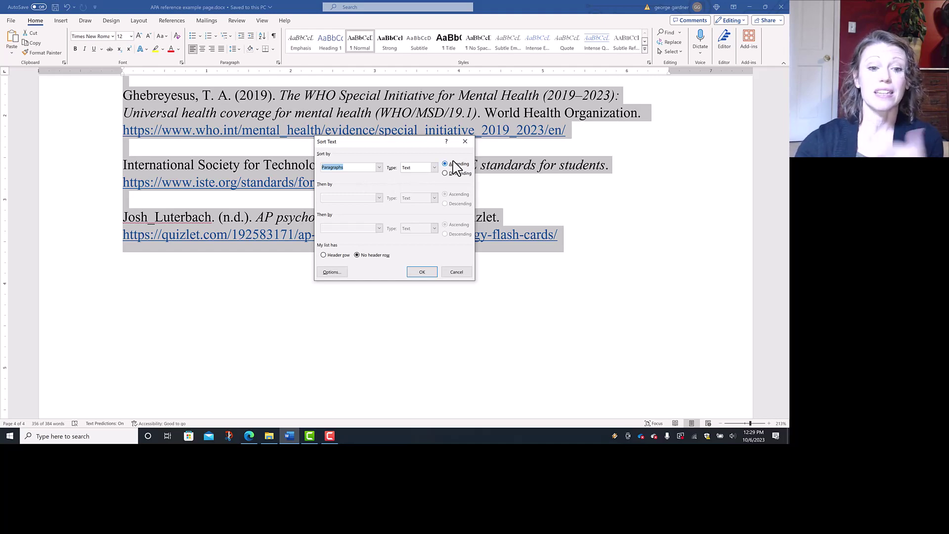
{"action": "left_click", "coordinate": [423, 272]}
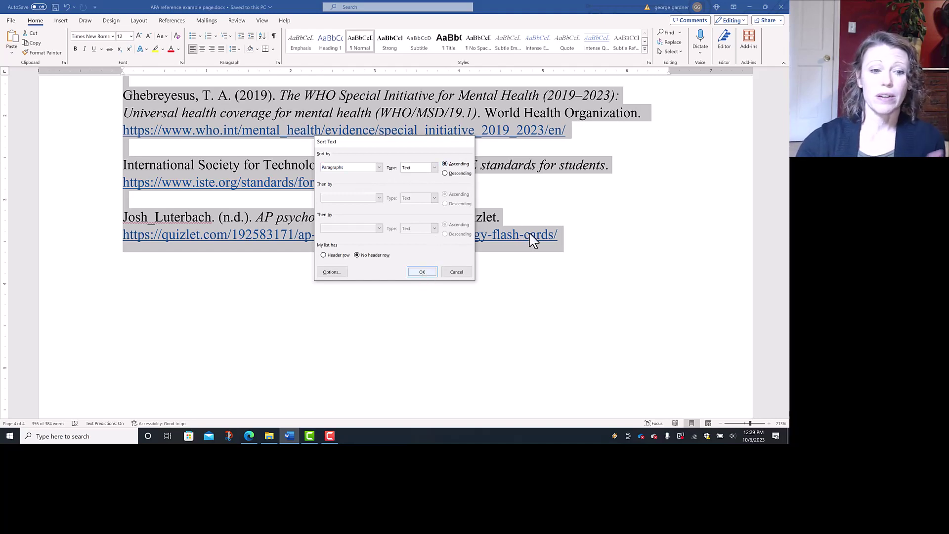
Step: Delete the blank lines so Above The Noise sits directly under the References heading
{"action": "scroll", "coordinate": [532, 239], "scroll_direction": "up", "scroll_amount": 10}
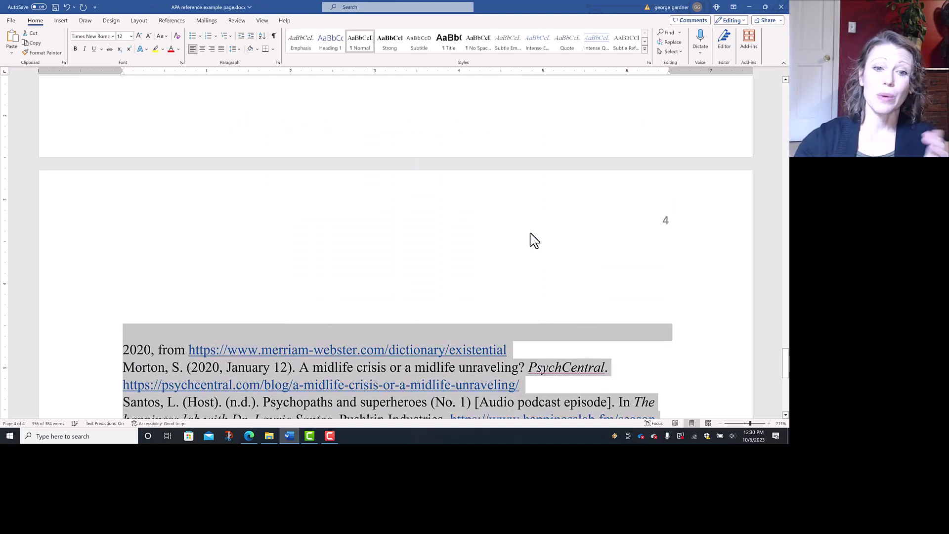
{"action": "scroll", "coordinate": [533, 239], "scroll_direction": "up", "scroll_amount": 10}
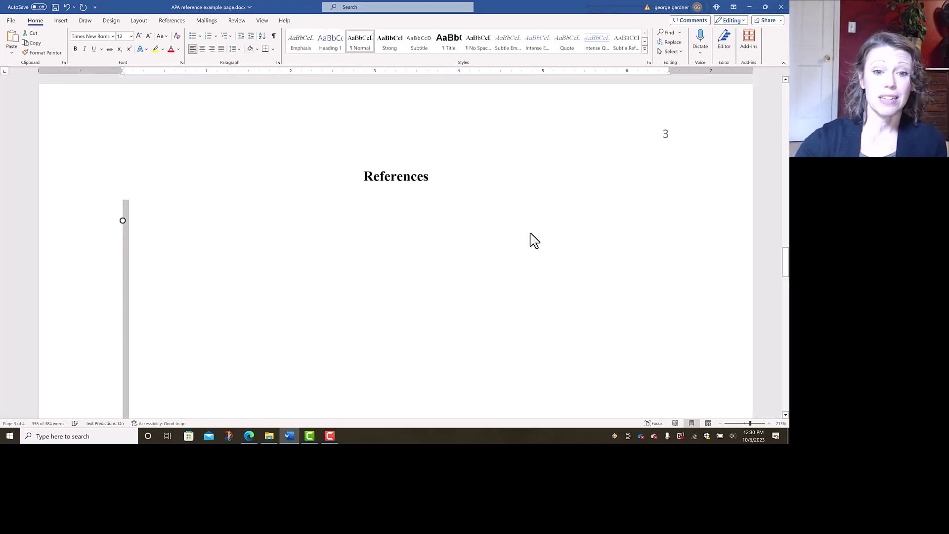
{"action": "left_click", "coordinate": [125, 205]}
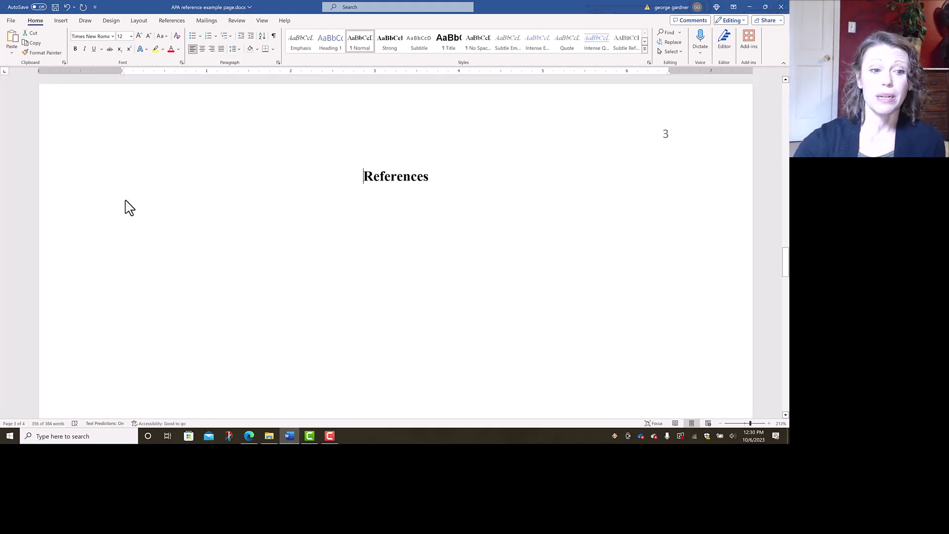
{"action": "scroll", "coordinate": [125, 203], "scroll_direction": "down", "scroll_amount": 1}
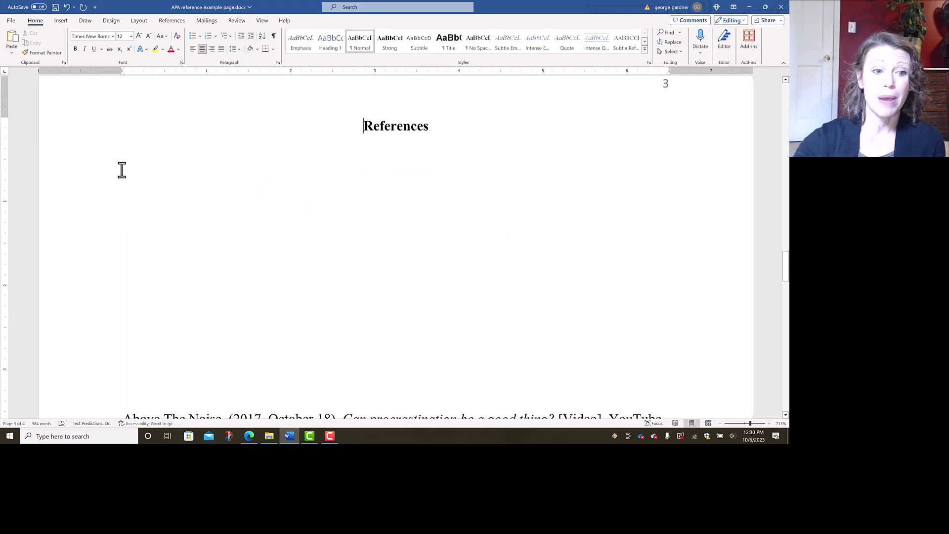
{"action": "left_click_drag", "start_coordinate": [120, 150], "coordinate": [129, 399]}
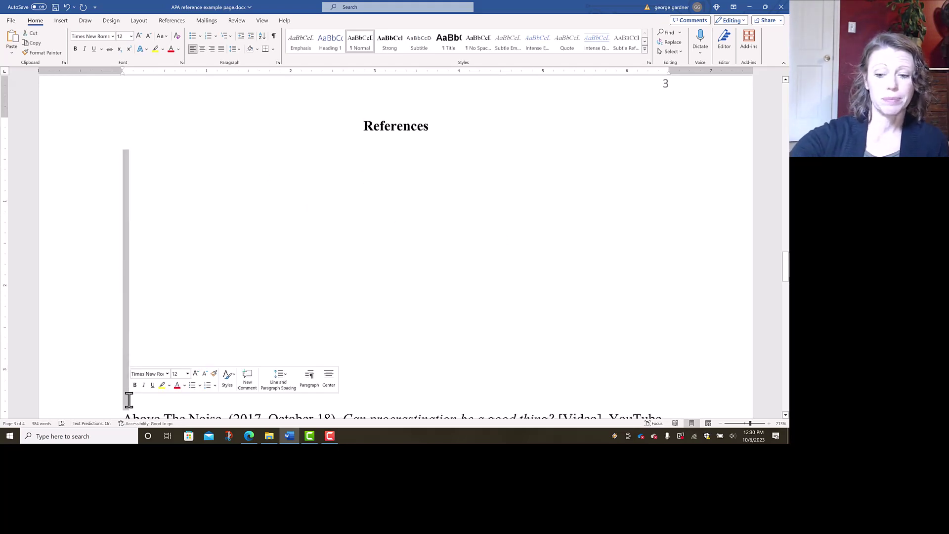
{"action": "key", "text": "Delete"}
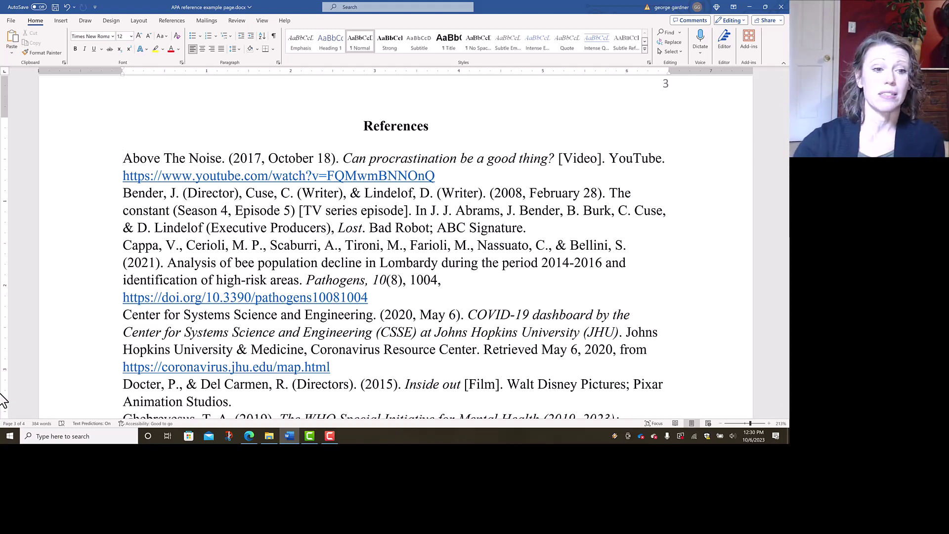
Step: Select the sorted references from Above The Noise through the Zimbalist Pele film entry
{"action": "left_click_drag", "start_coordinate": [127, 154], "coordinate": [373, 277]}
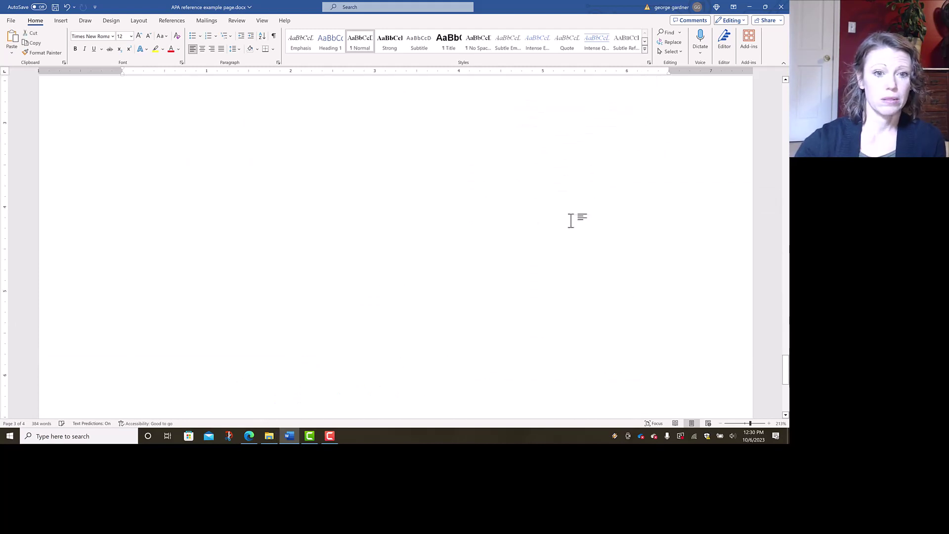
{"action": "scroll", "coordinate": [571, 220], "scroll_direction": "up", "scroll_amount": 3}
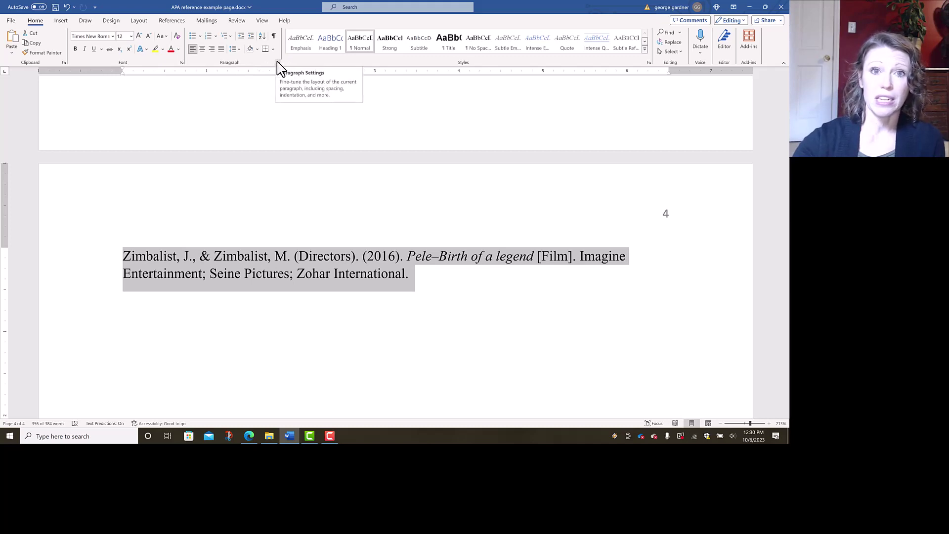
Step: Open the Paragraph dialog through Line Spacing Options for the selected references
{"action": "left_click", "coordinate": [239, 57]}
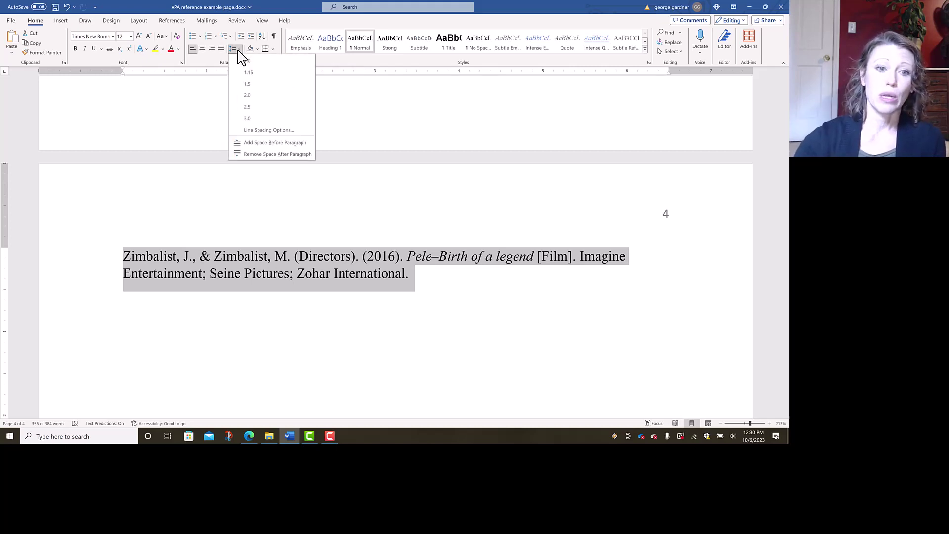
{"action": "left_click", "coordinate": [251, 131]}
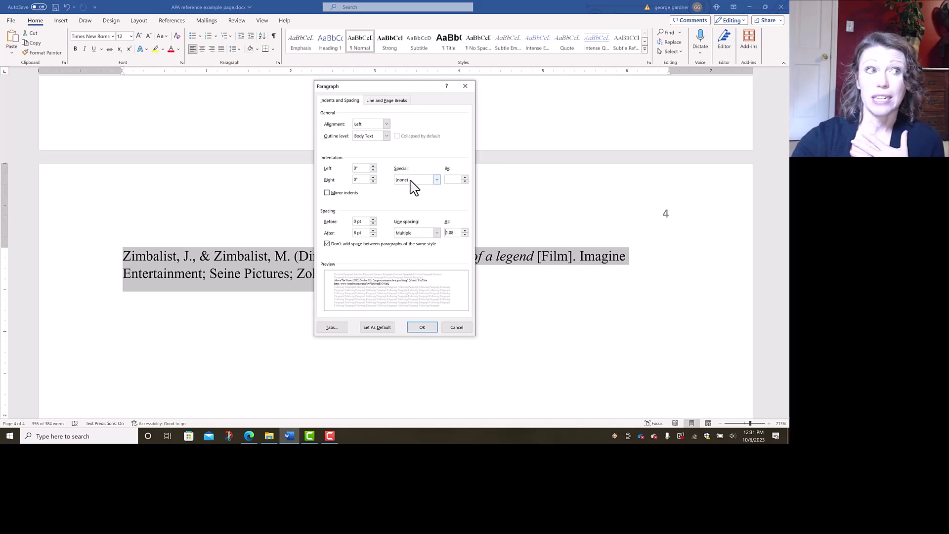
Step: Set a 0.5" hanging indent, 0 pt spacing after, and double line spacing
{"action": "left_click", "coordinate": [411, 181]}
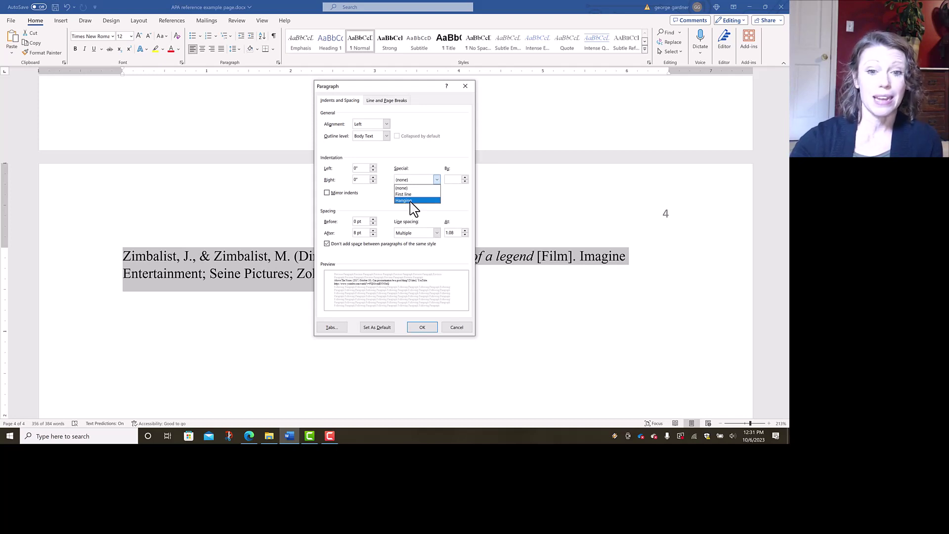
{"action": "left_click", "coordinate": [411, 201]}
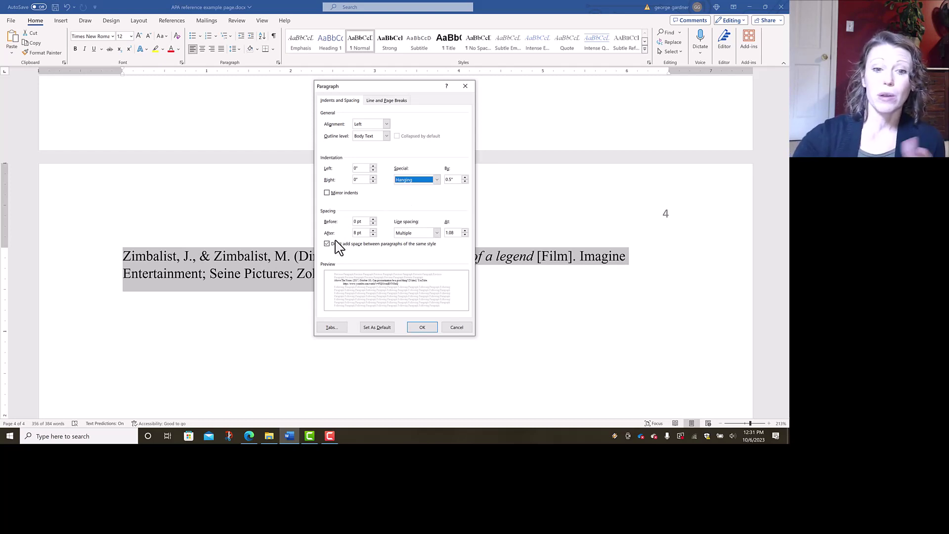
{"action": "left_click", "coordinate": [373, 235]}
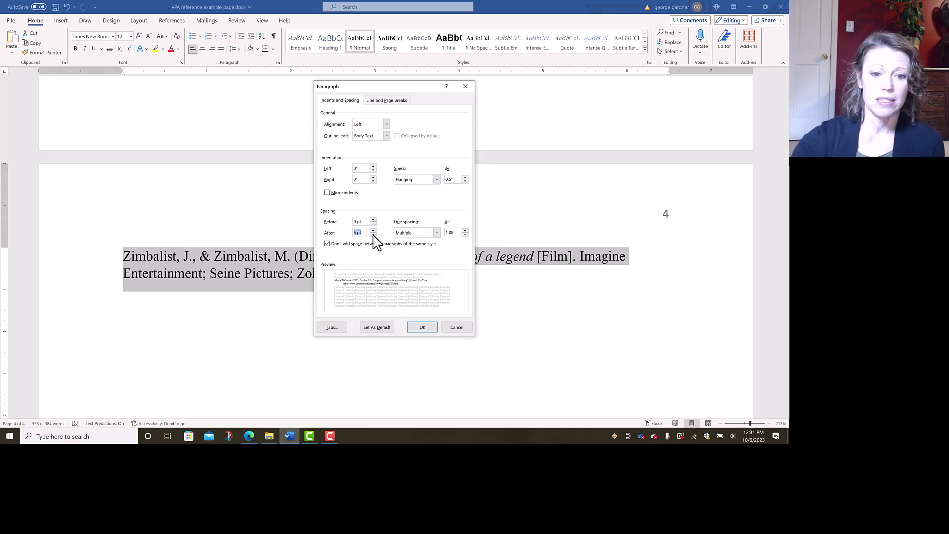
{"action": "left_click", "coordinate": [416, 234]}
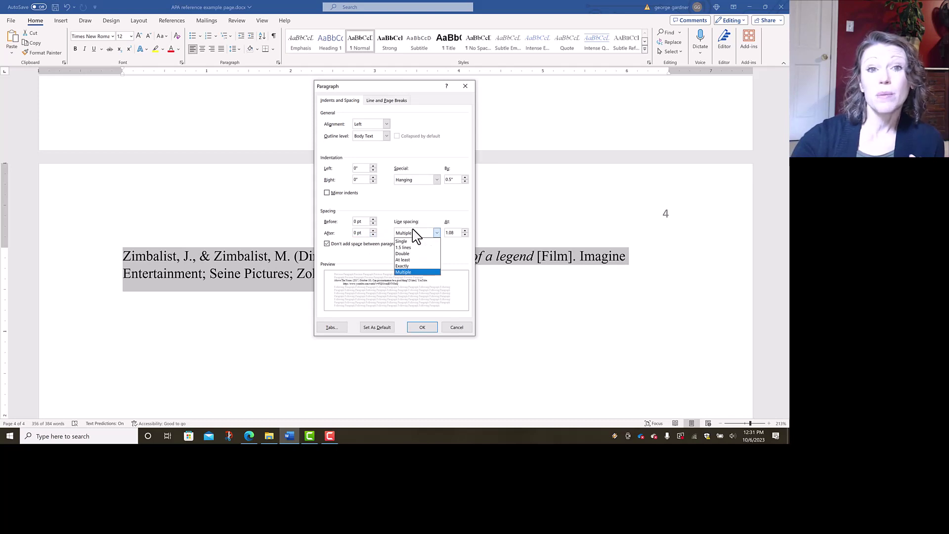
{"action": "left_click", "coordinate": [407, 253]}
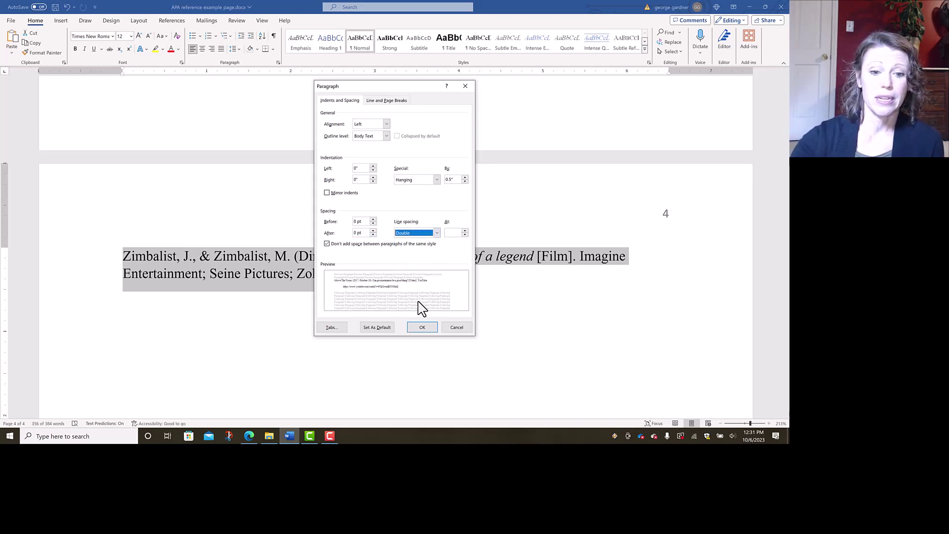
{"action": "left_click", "coordinate": [422, 327]}
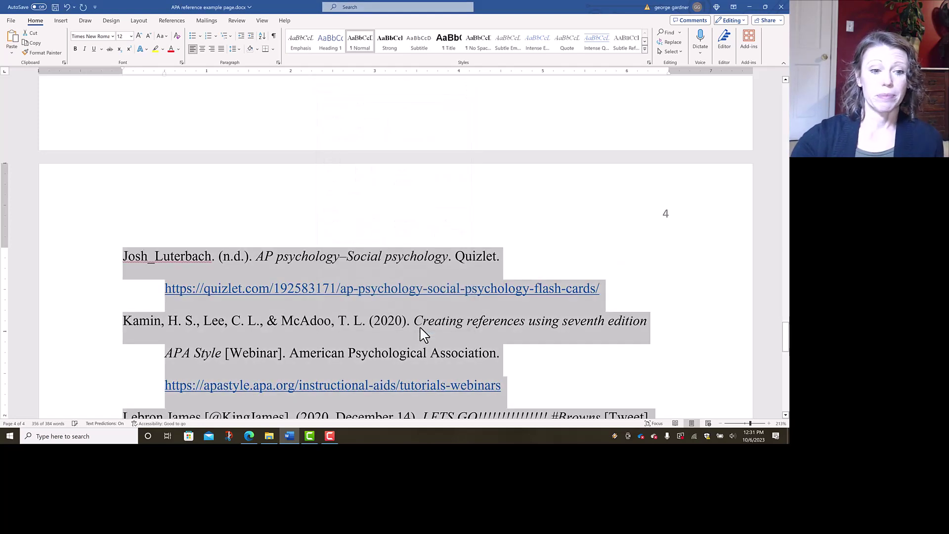
{"action": "left_click", "coordinate": [464, 257]}
{"action": "scroll", "coordinate": [463, 262], "scroll_direction": "up", "scroll_amount": 10}
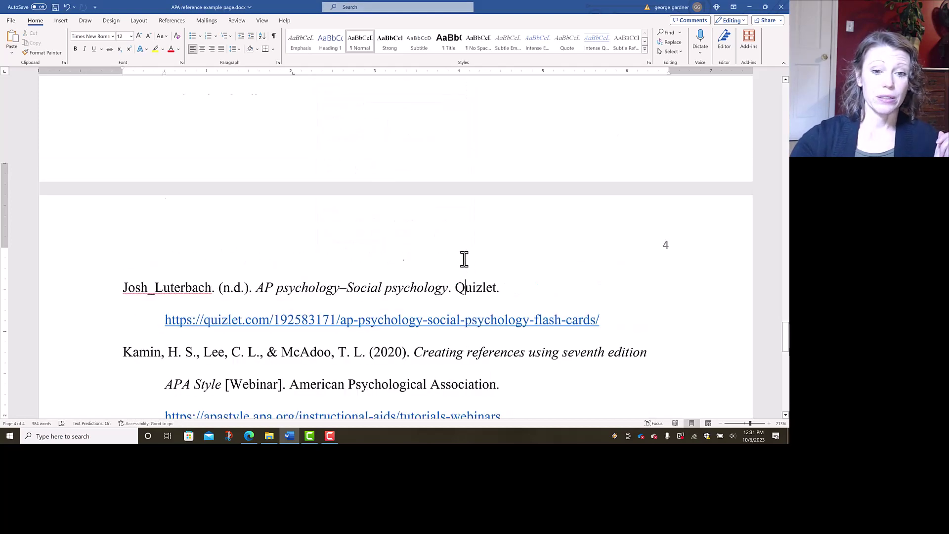
{"action": "scroll", "coordinate": [464, 260], "scroll_direction": "up", "scroll_amount": 5}
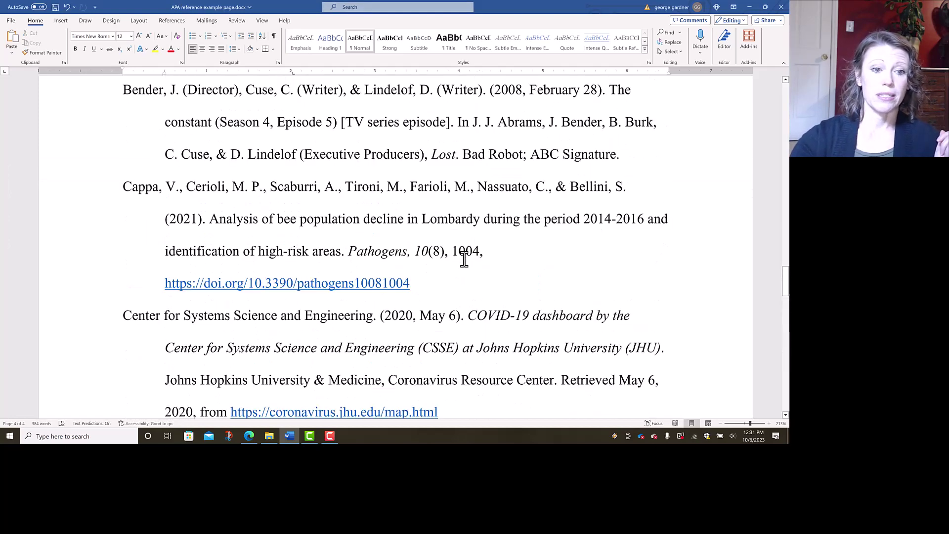